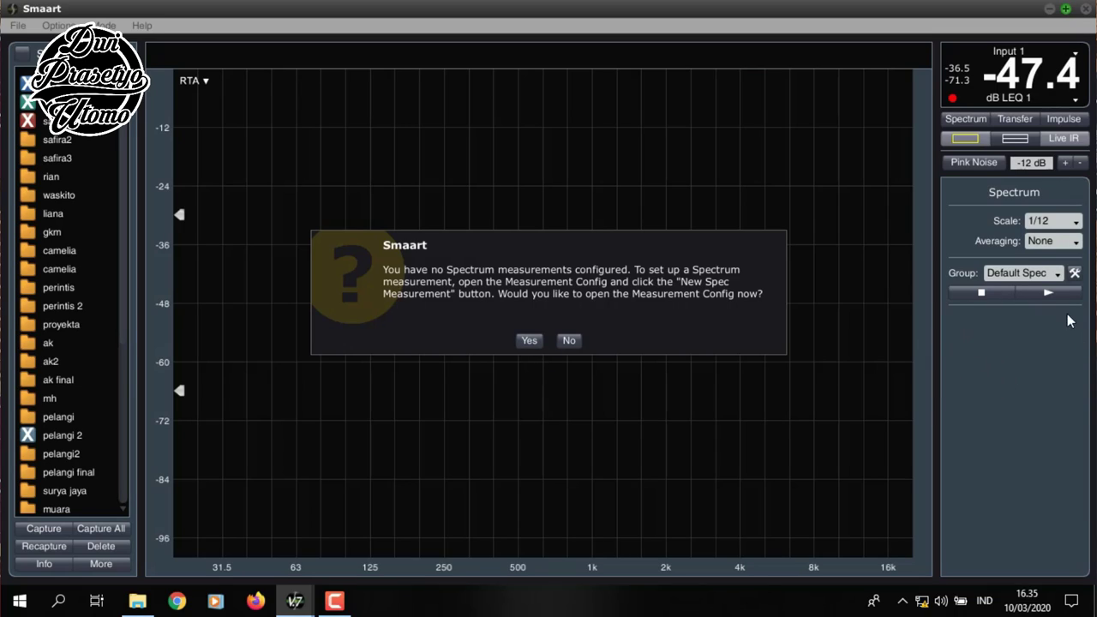
- Accept the prompt, close the config window, and reopen Measurement Config from the Options menu
left_click(527, 340)
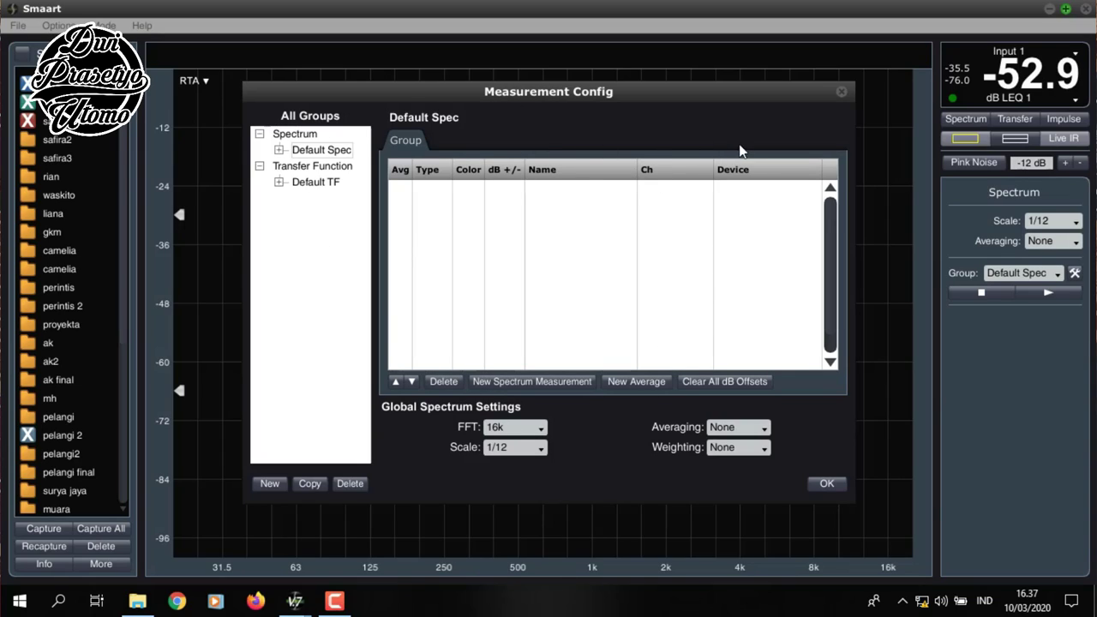
left_click(841, 92)
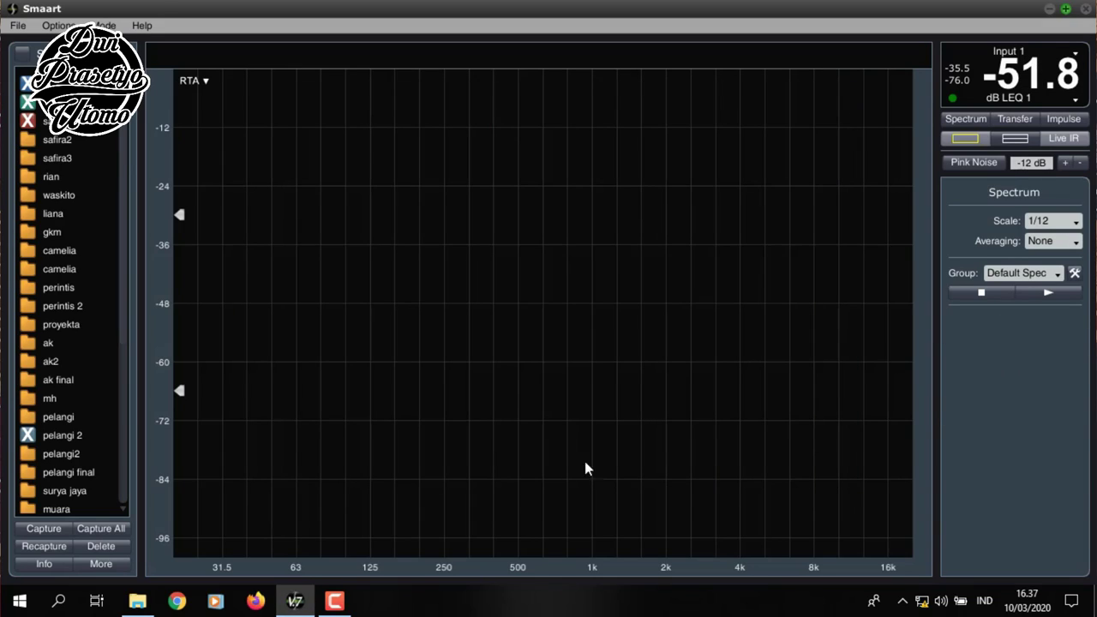
left_click(50, 28)
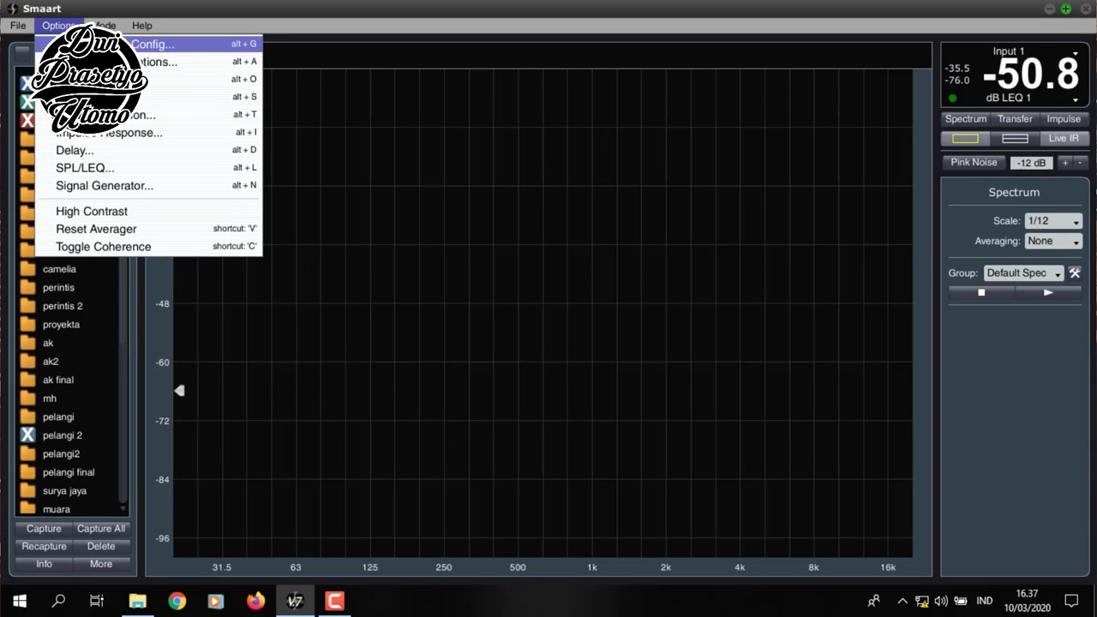
left_click(103, 44)
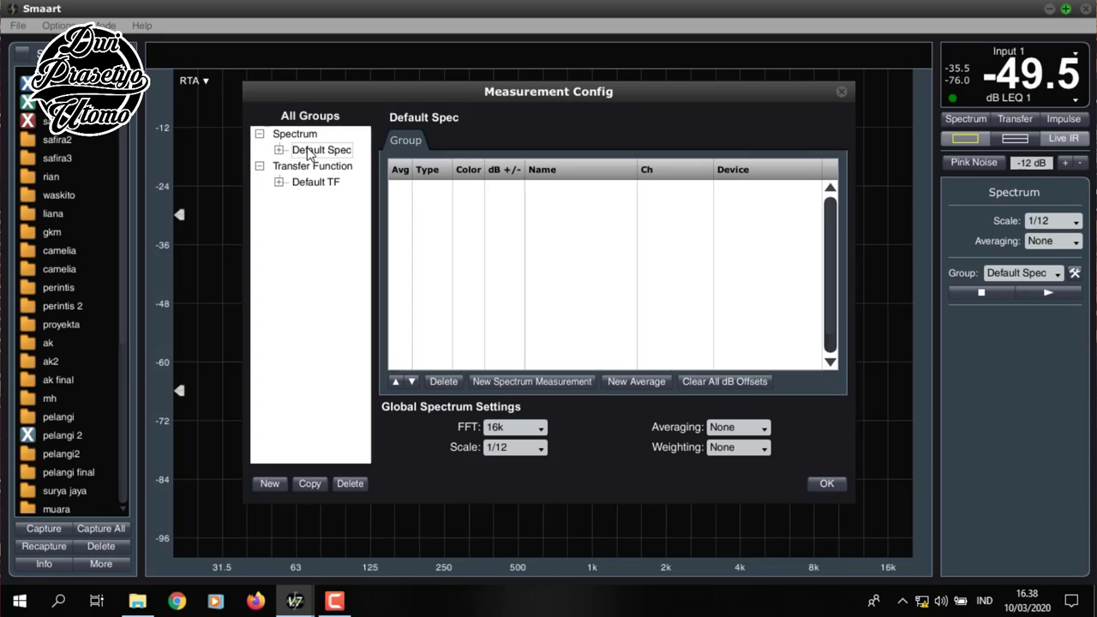
- Add a spectrum measurement, named after the user, on the Focusrite USB Left channel
left_click(533, 381)
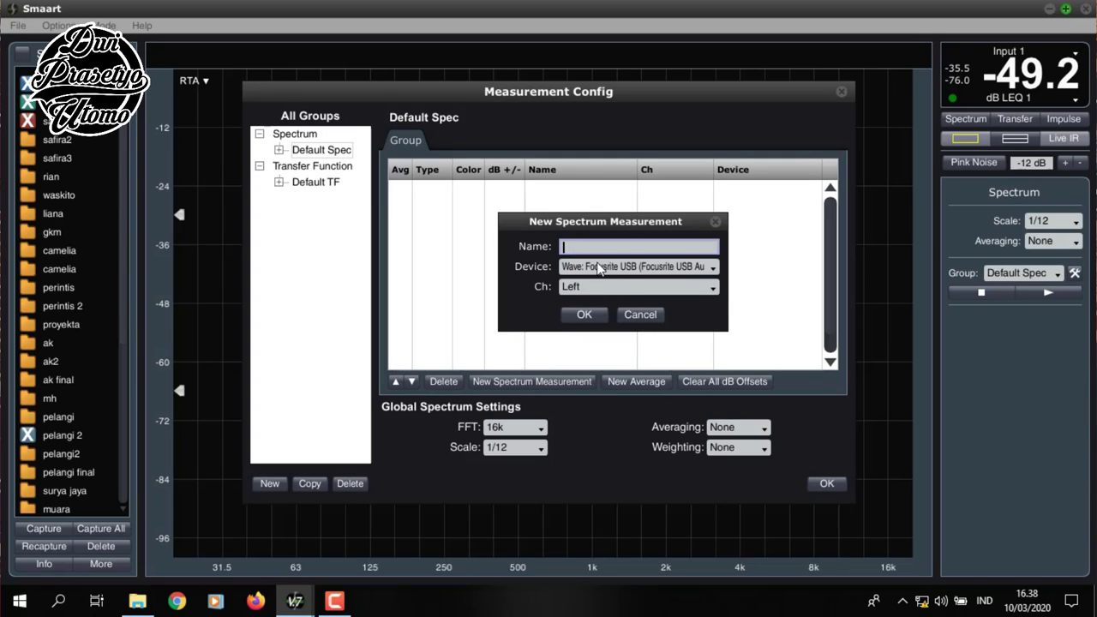
left_click(649, 268)
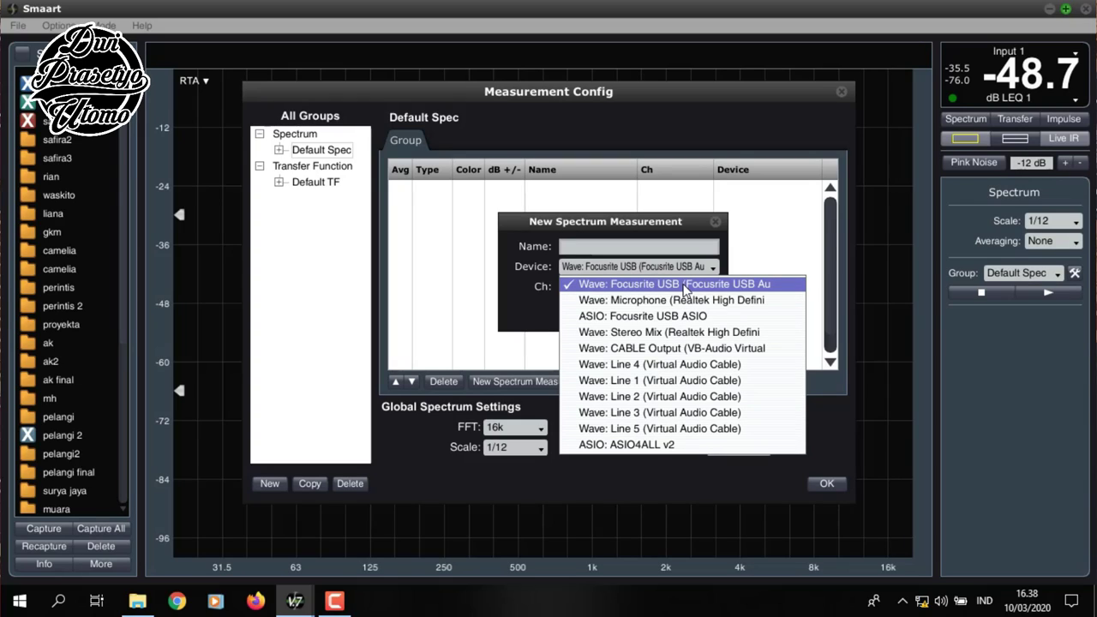
left_click(685, 286)
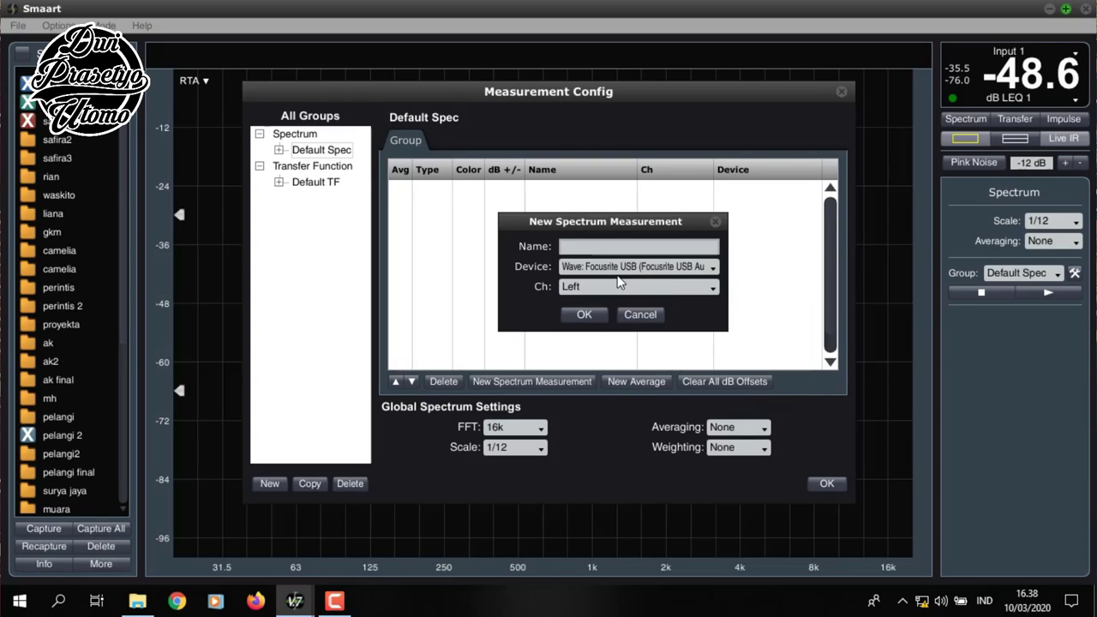
type("Dwi Pras")
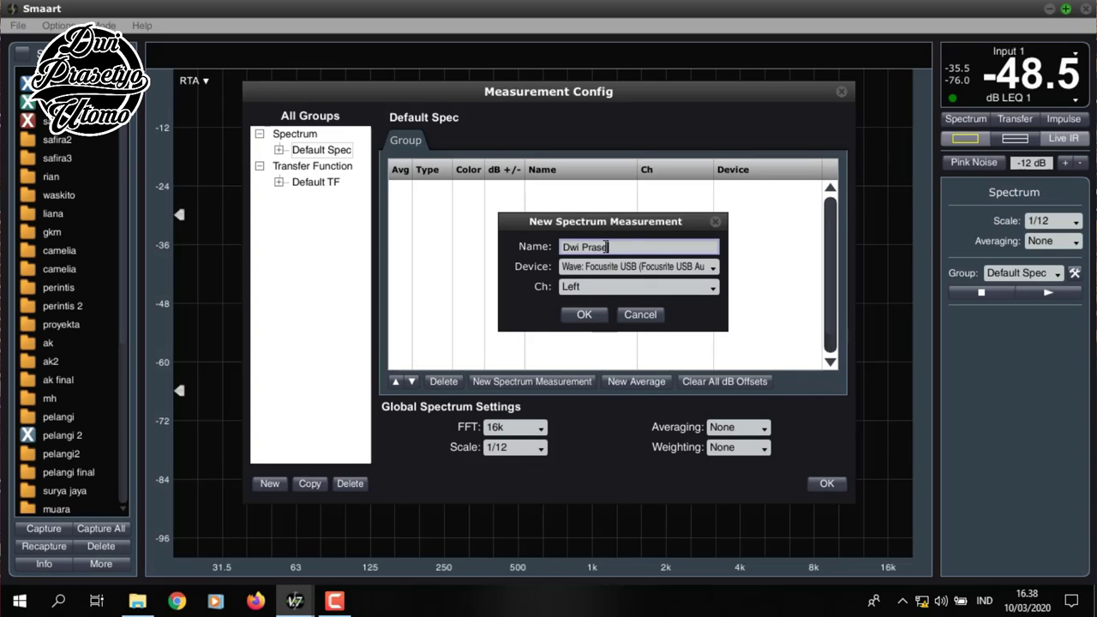
type("etyo Utomo")
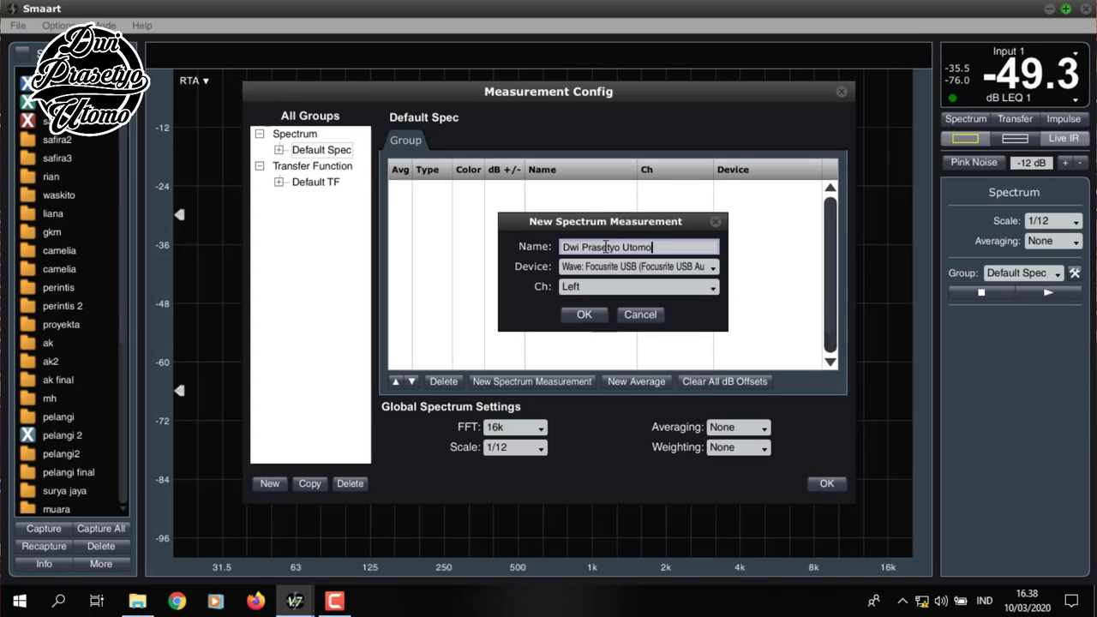
left_click(582, 286)
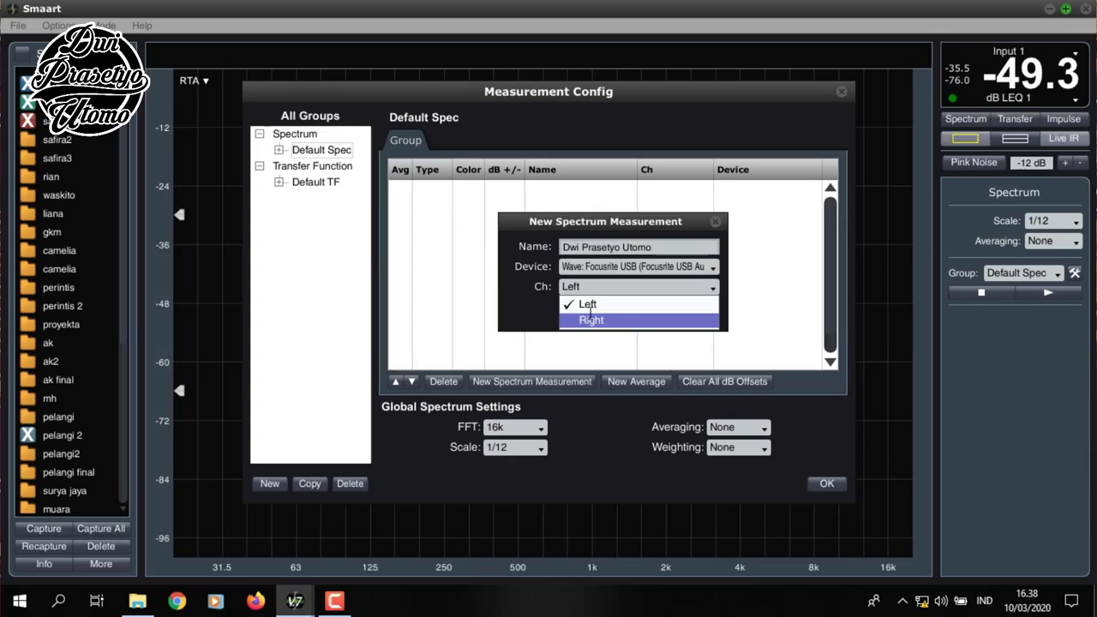
left_click(595, 305)
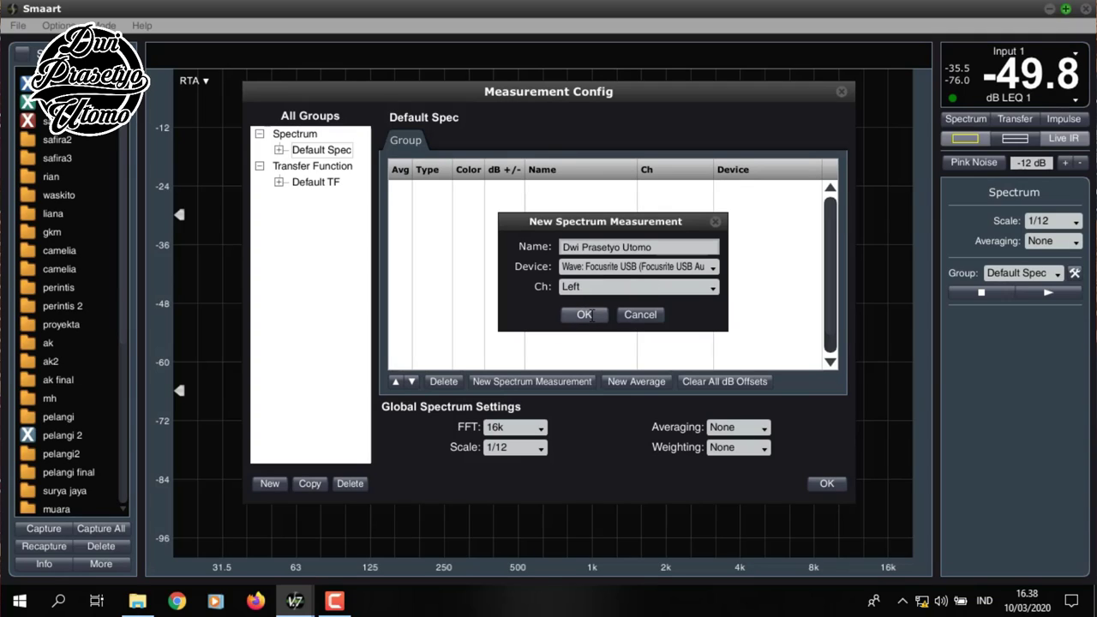
left_click(583, 314)
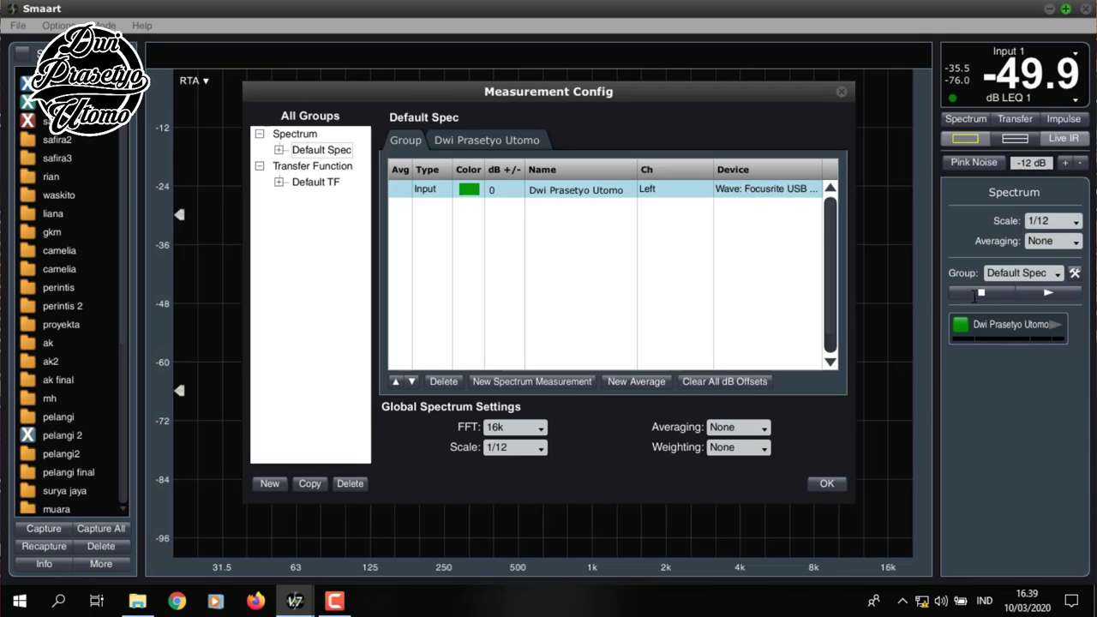
- In Default TF, add a named Focusrite USB transfer pair: measurement Left, reference Right
left_click(314, 182)
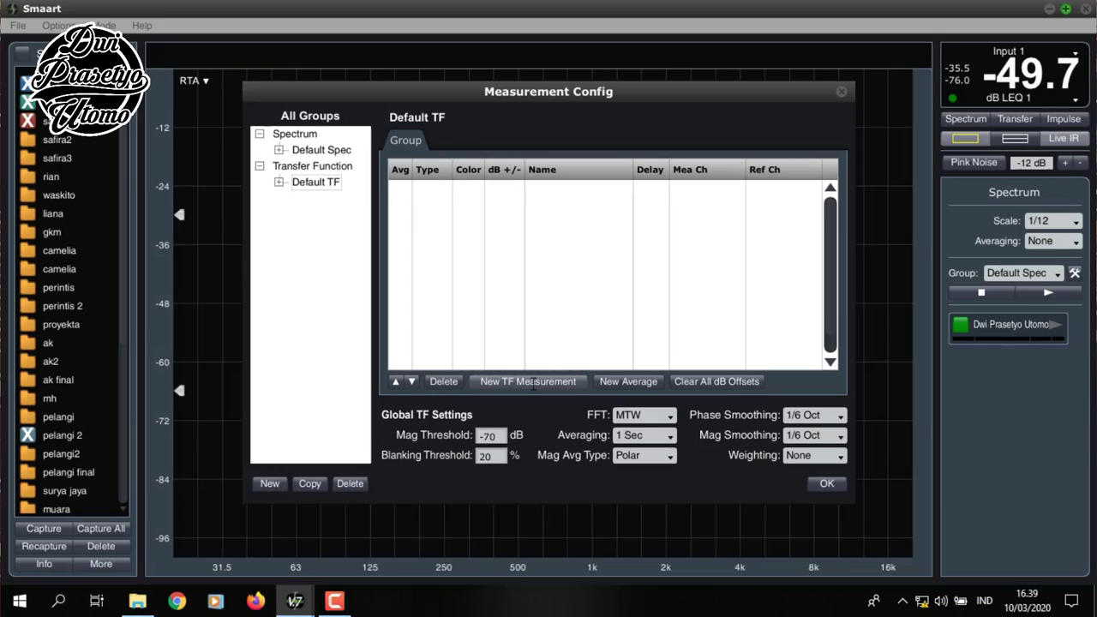
left_click(532, 382)
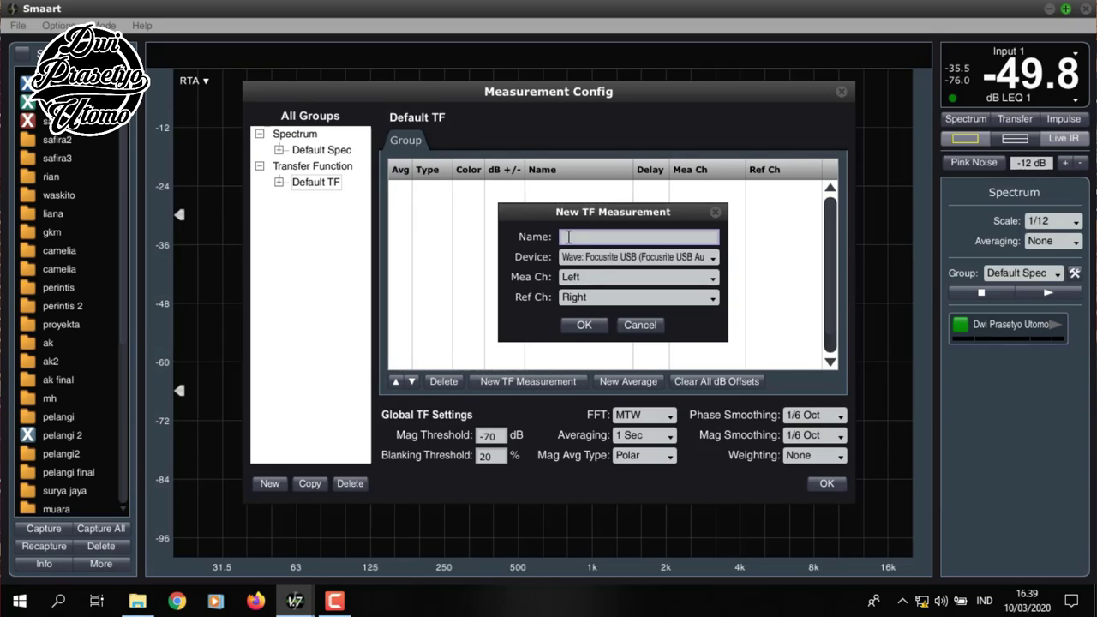
type("Dwi Prasetyo")
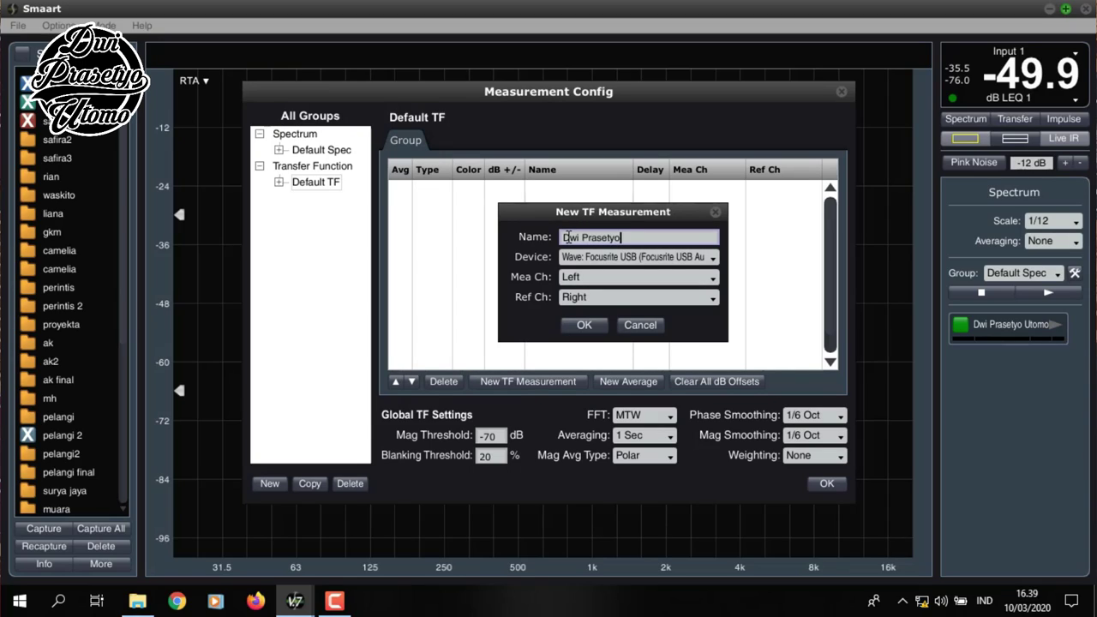
type(" Utomo")
left_click(578, 259)
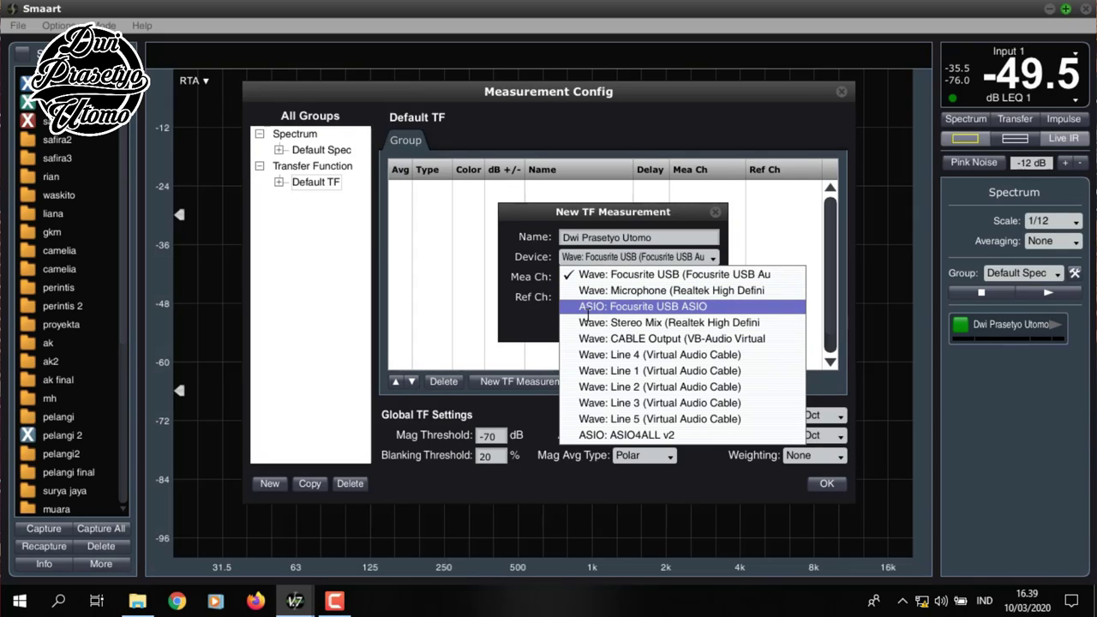
left_click(654, 274)
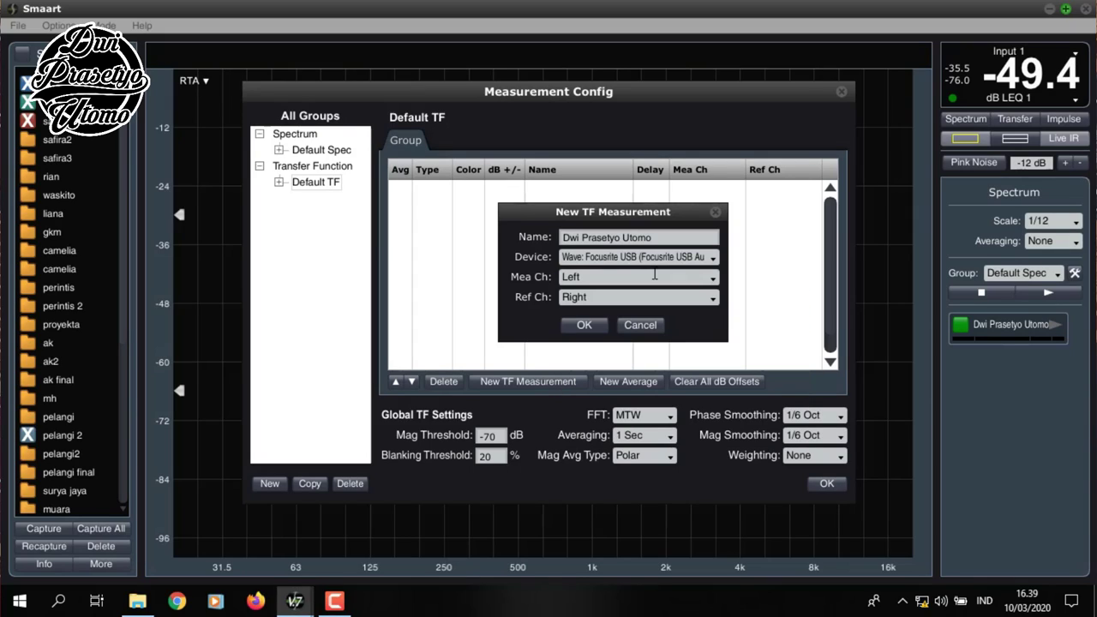
left_click(651, 277)
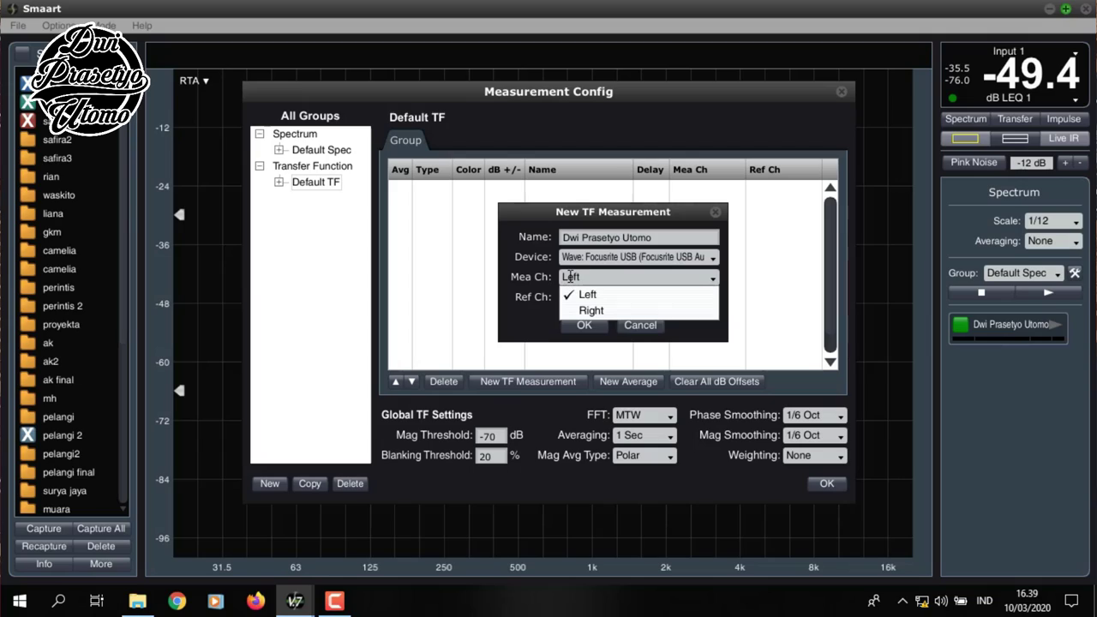
left_click(580, 294)
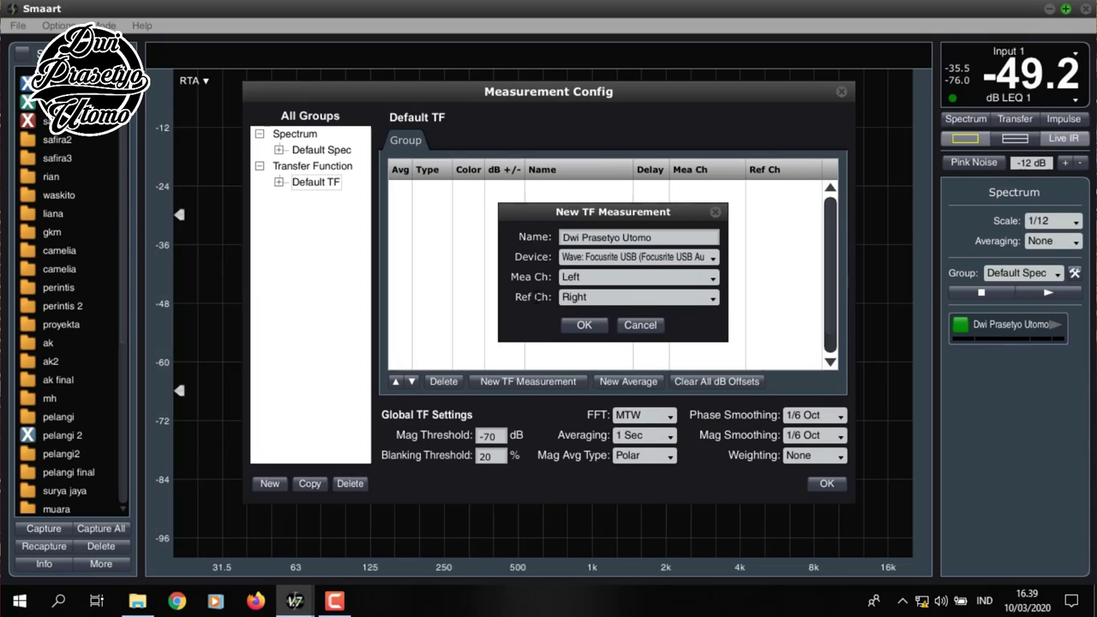
left_click(580, 298)
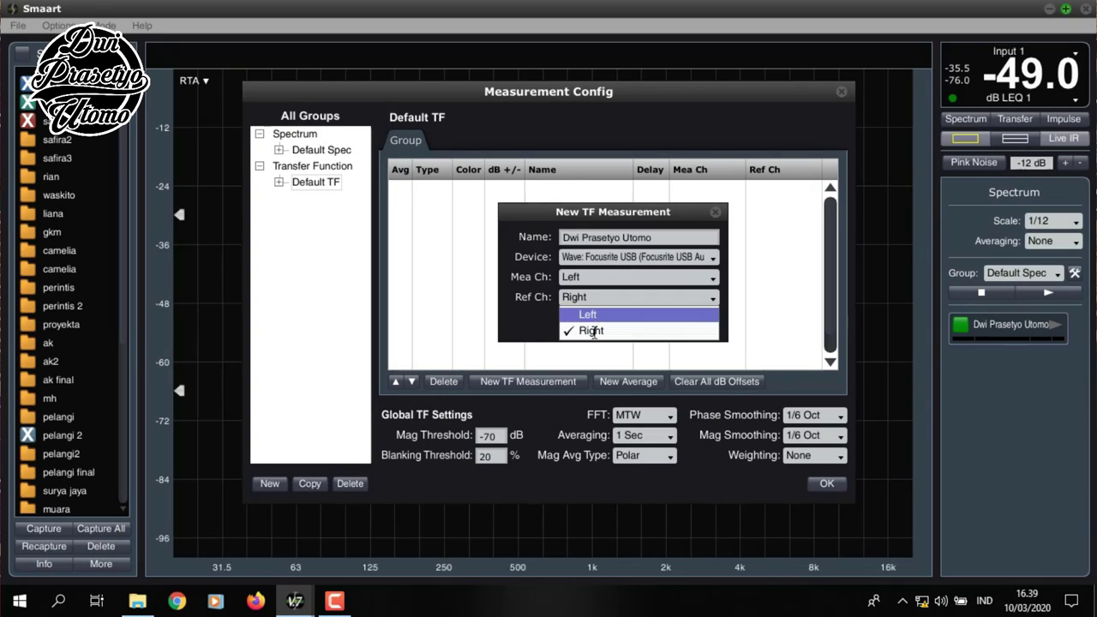
left_click(591, 331)
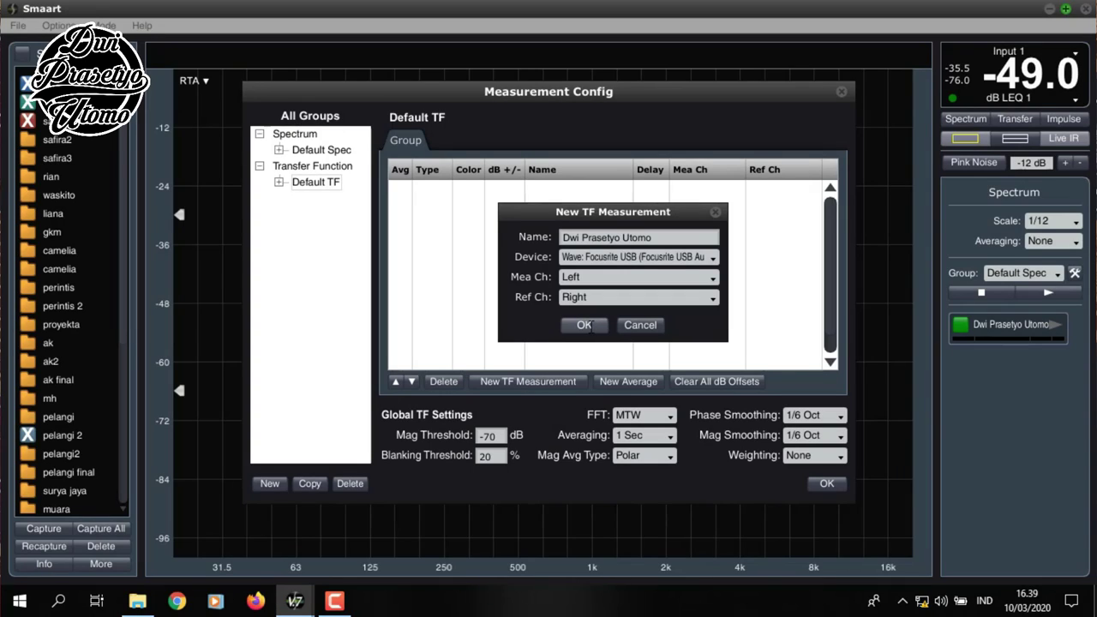
left_click(583, 325)
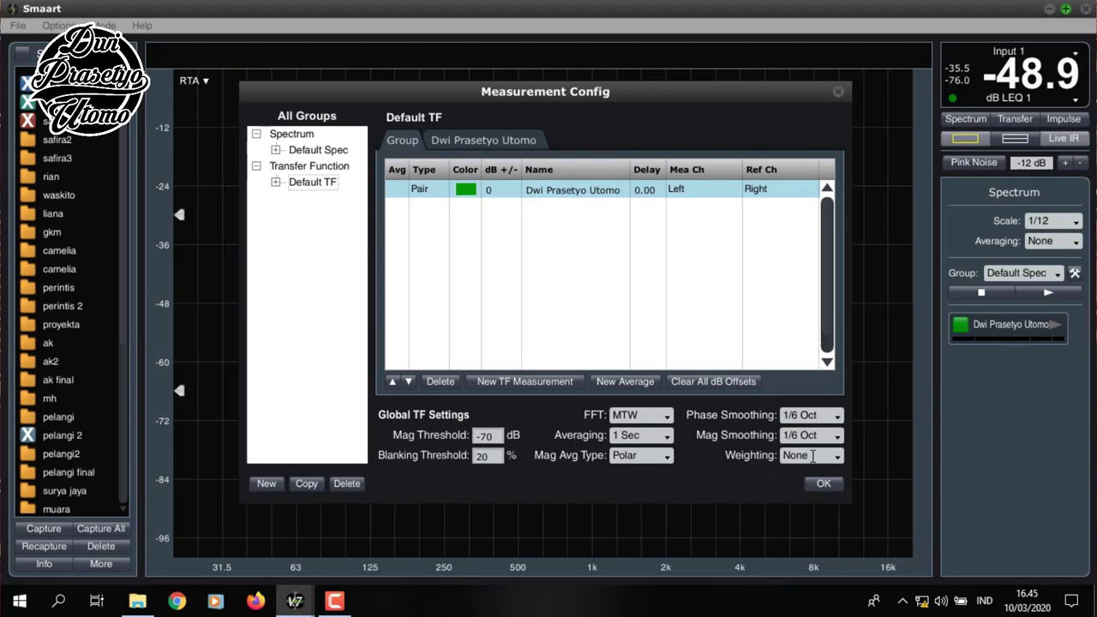
- Close the config, reopen it to review the Default TF and Default Spec groups, then close it
left_click(822, 483)
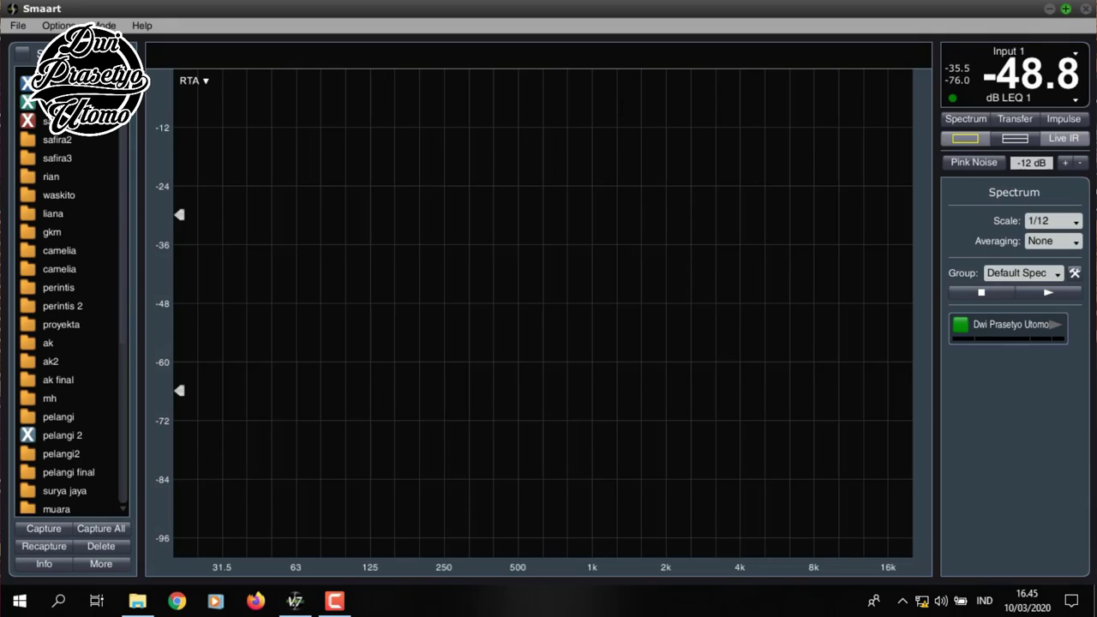
left_click(66, 26)
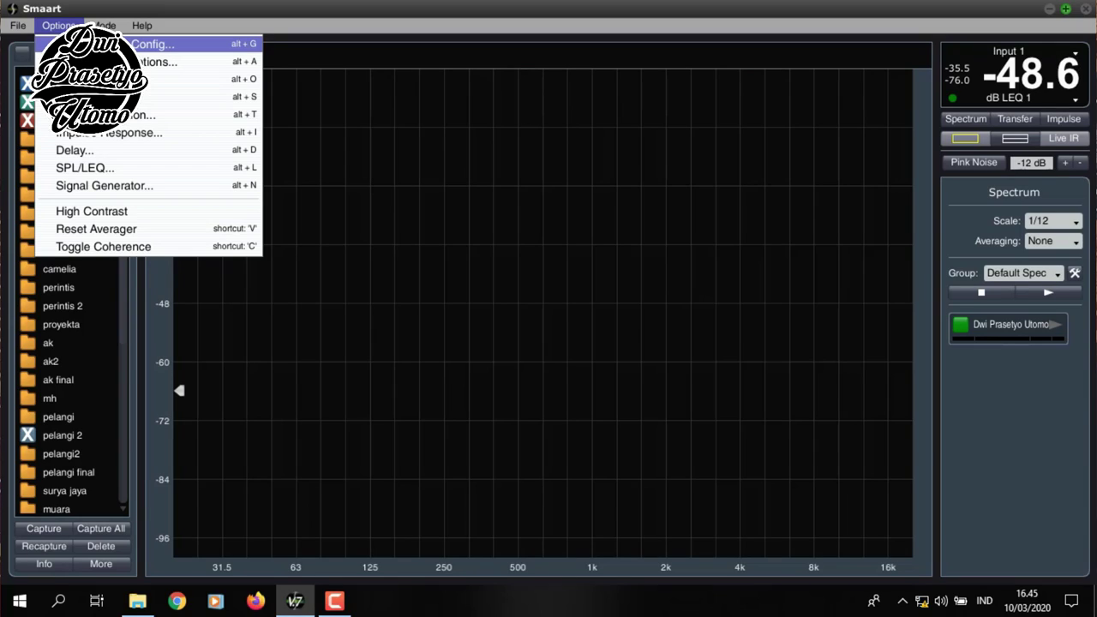
left_click(85, 44)
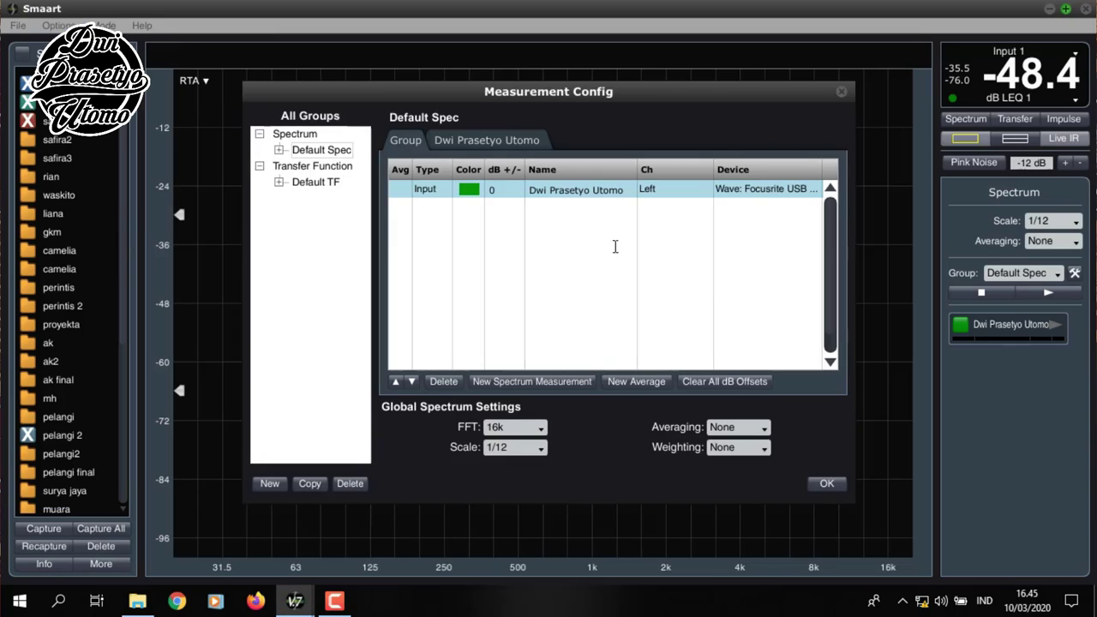
left_click(326, 180)
left_click(331, 152)
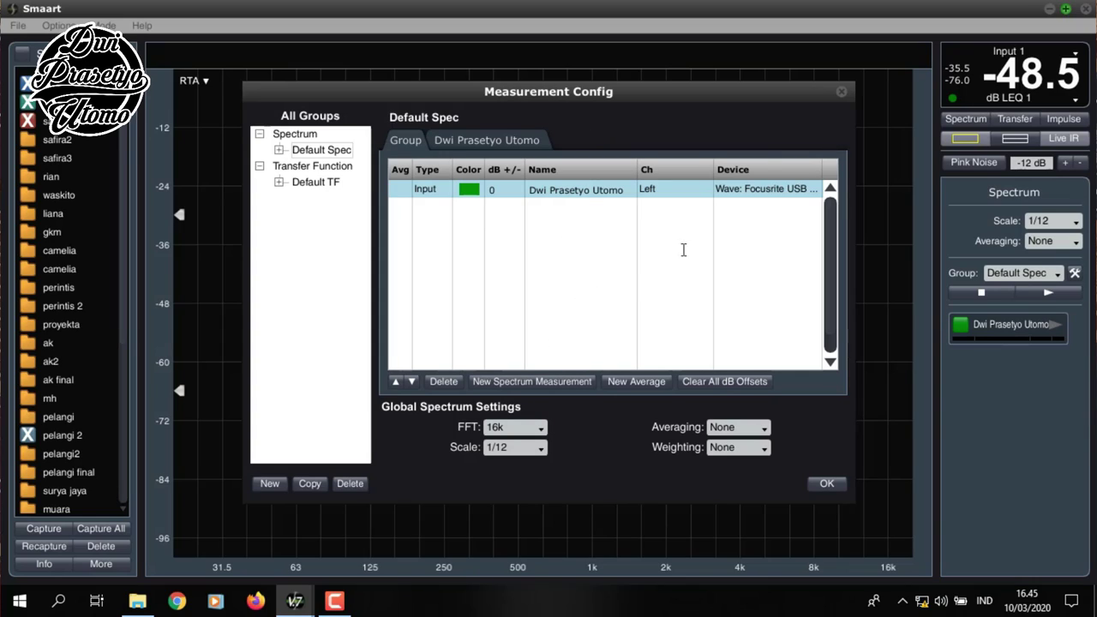
left_click(842, 93)
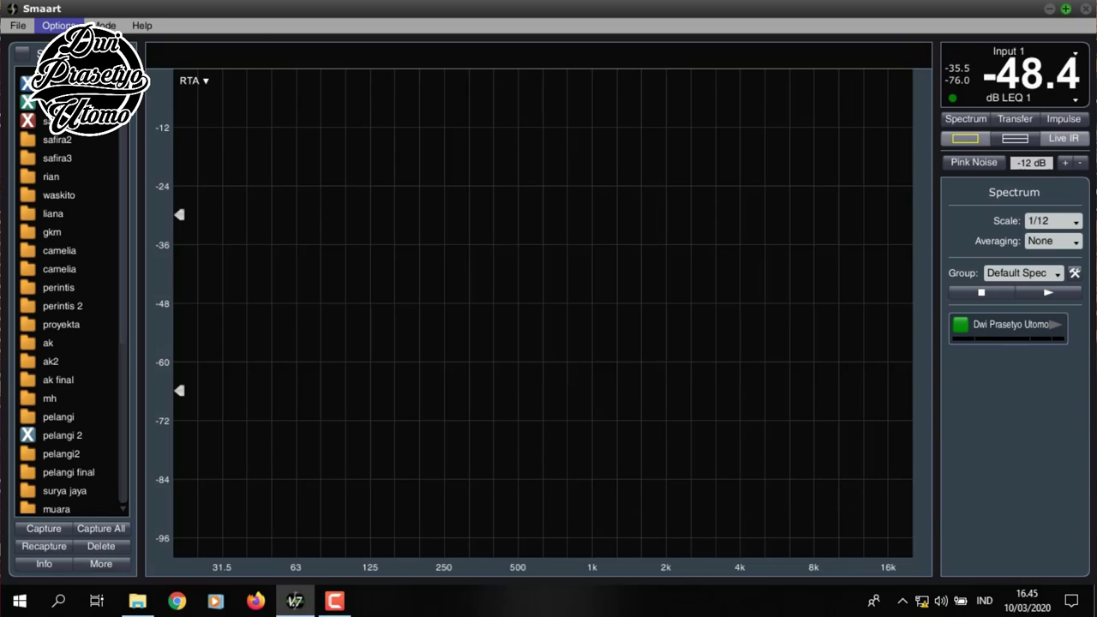
- Check that Focusrite USB appears on both the input and output device tabs at 48000 Hz, 24-bit
left_click(60, 20)
left_click(95, 61)
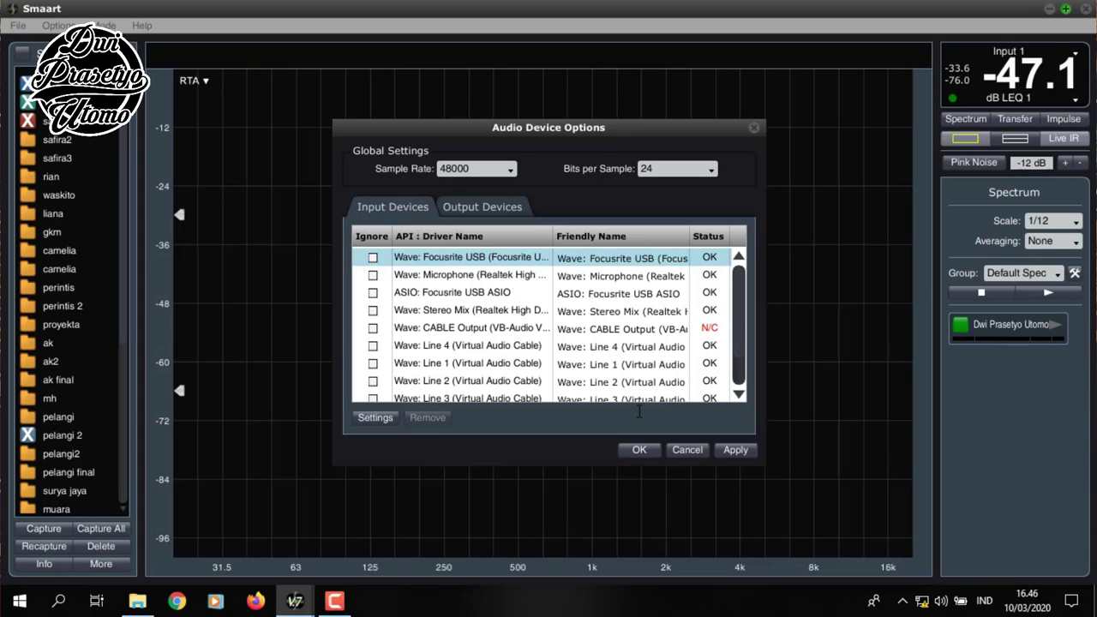
left_click(484, 209)
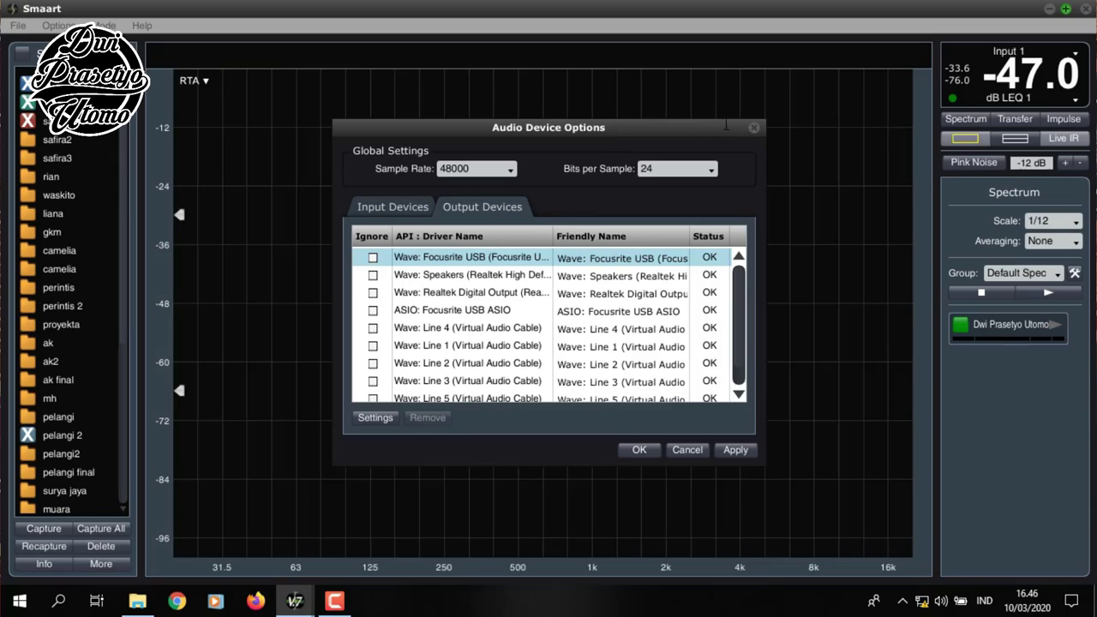
left_click(754, 128)
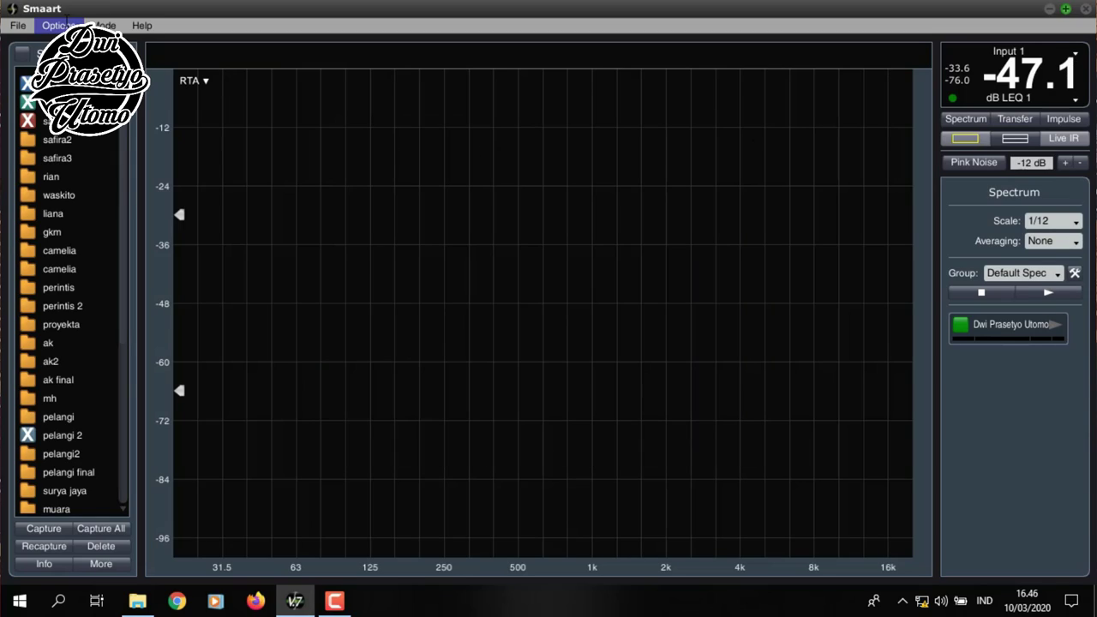
left_click(66, 19)
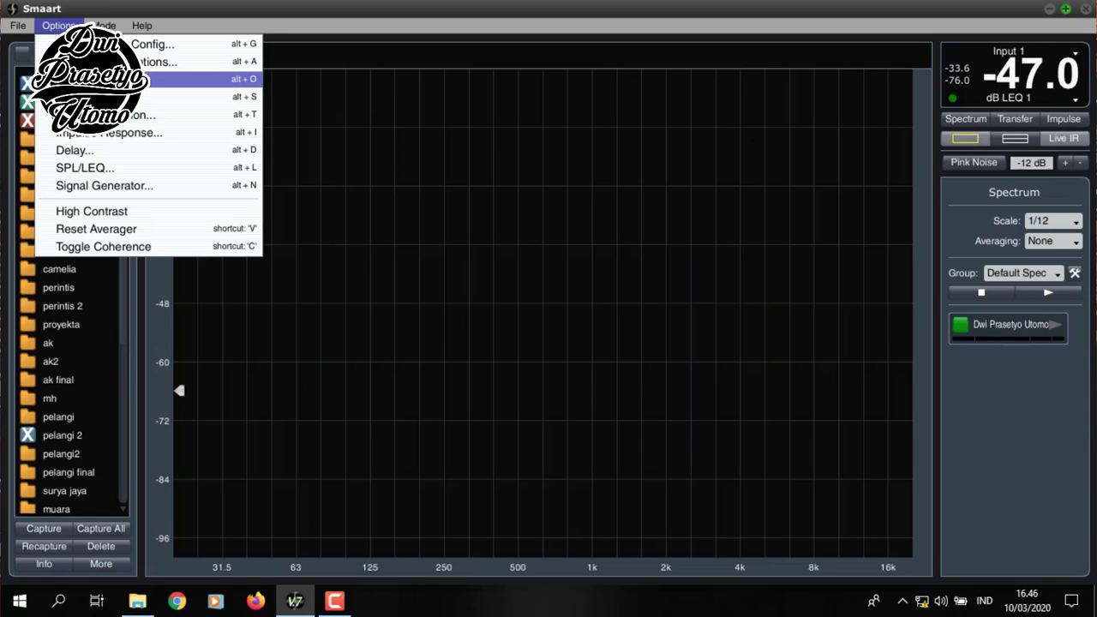
- Keep the General options in meters/Celsius with 346.6 m/s at 25.0 °C and confirm
left_click(103, 79)
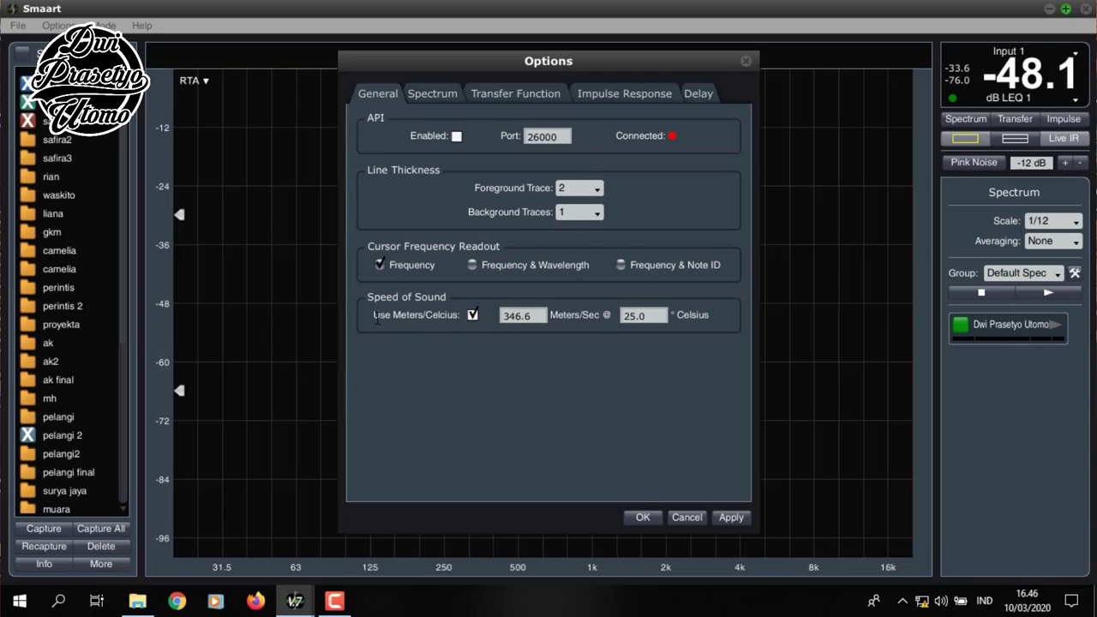
left_click(472, 315)
left_click(472, 314)
key("Tab")
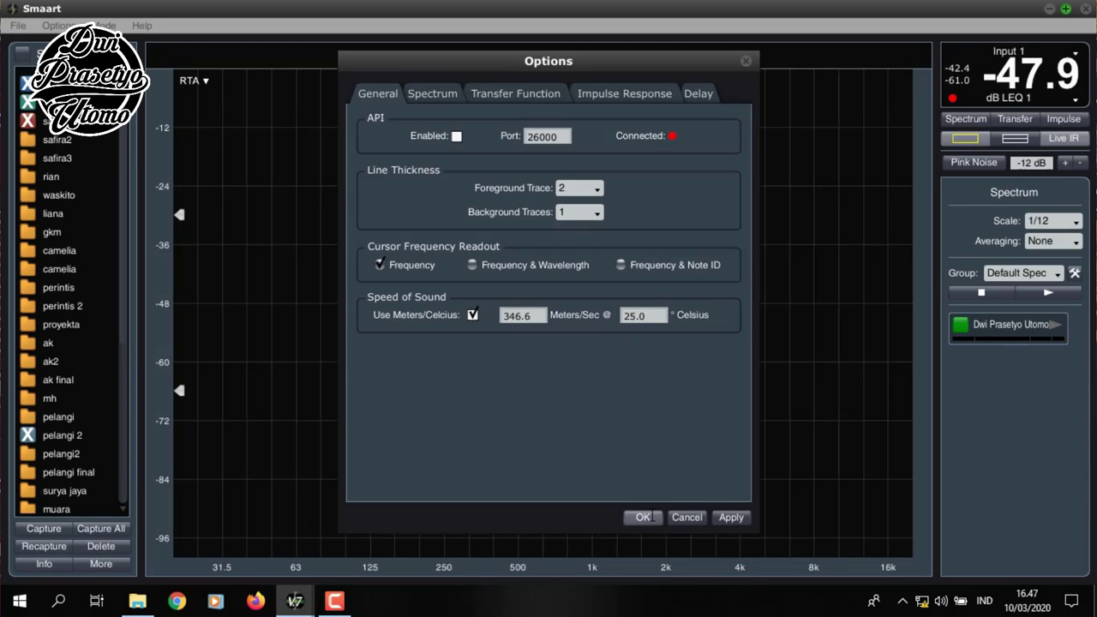
left_click(642, 516)
left_click(57, 25)
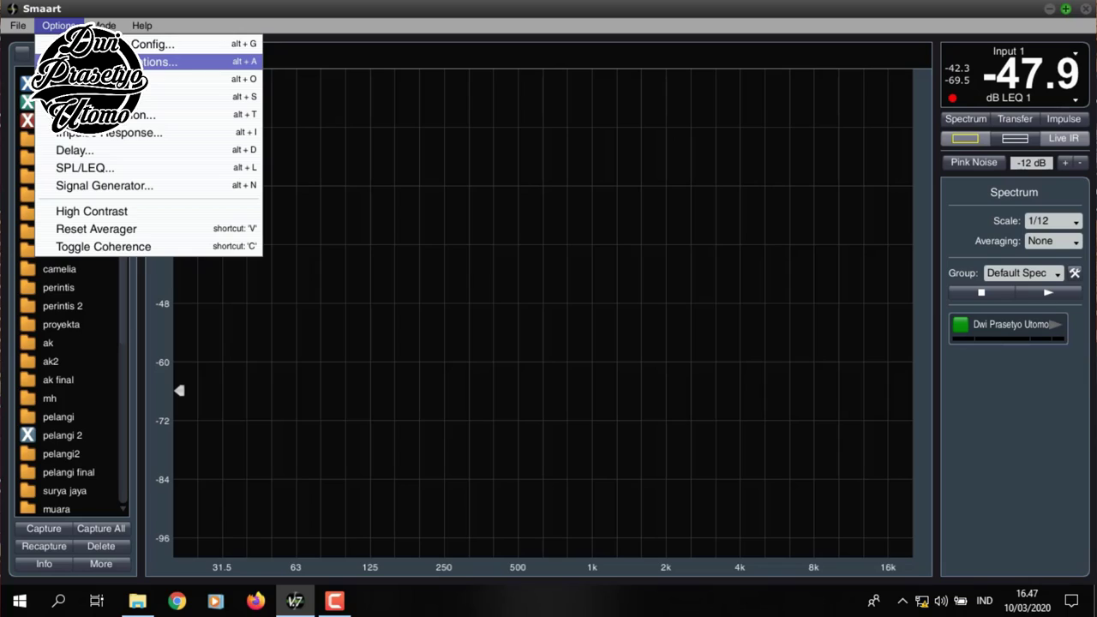
- Set the generator to Pink Noise at -12 dB on Focusrite USB, main Left, aux Right
left_click(106, 187)
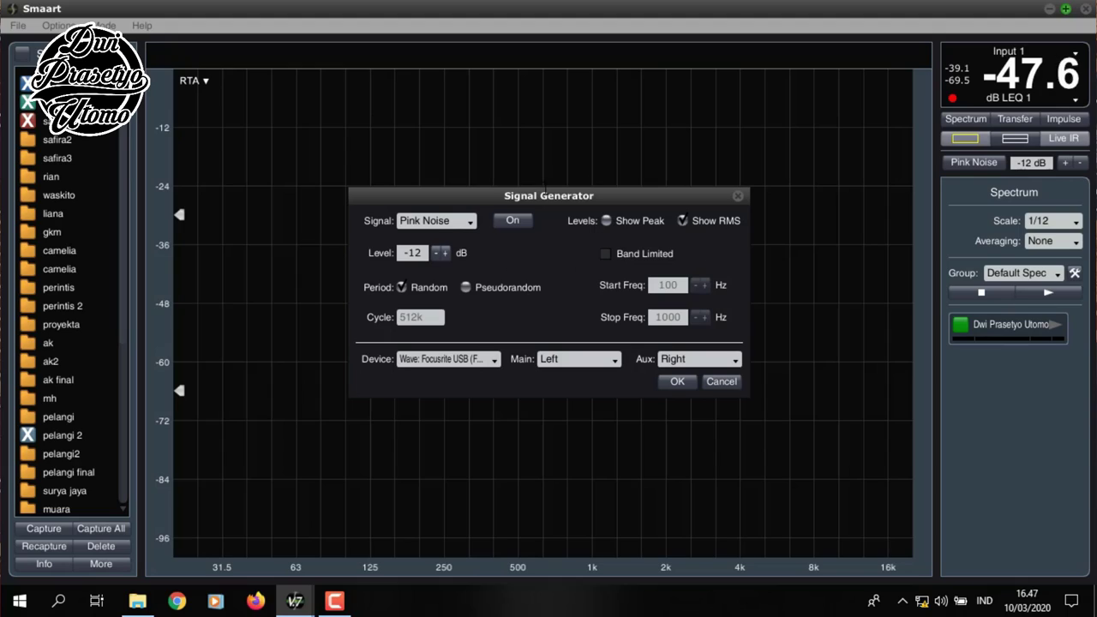
left_click(471, 221)
left_click(432, 238)
left_click(493, 358)
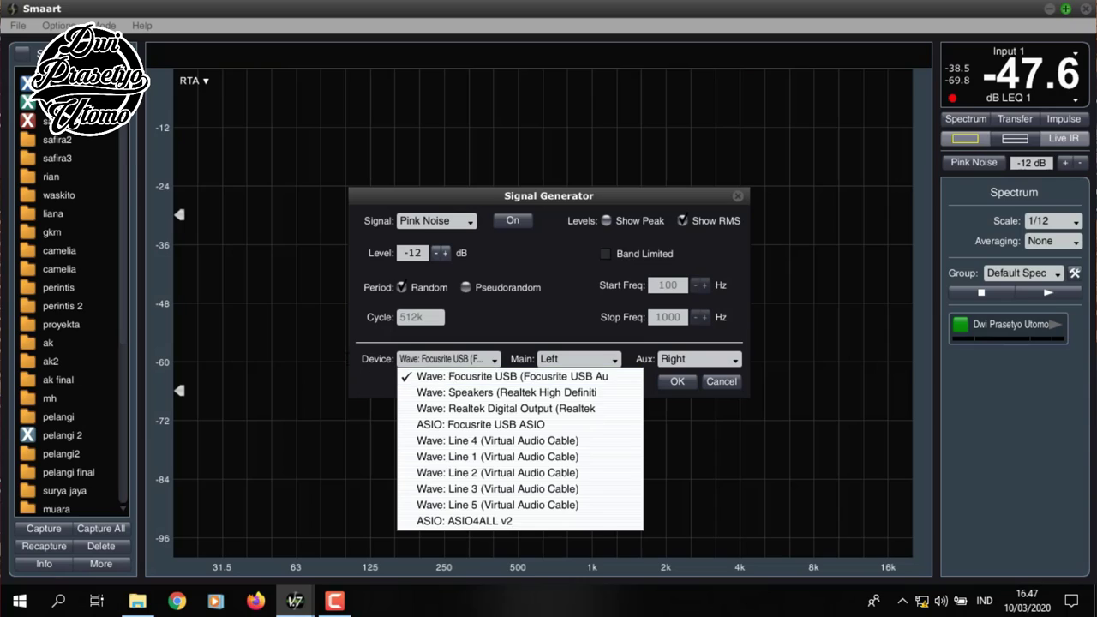
left_click(470, 379)
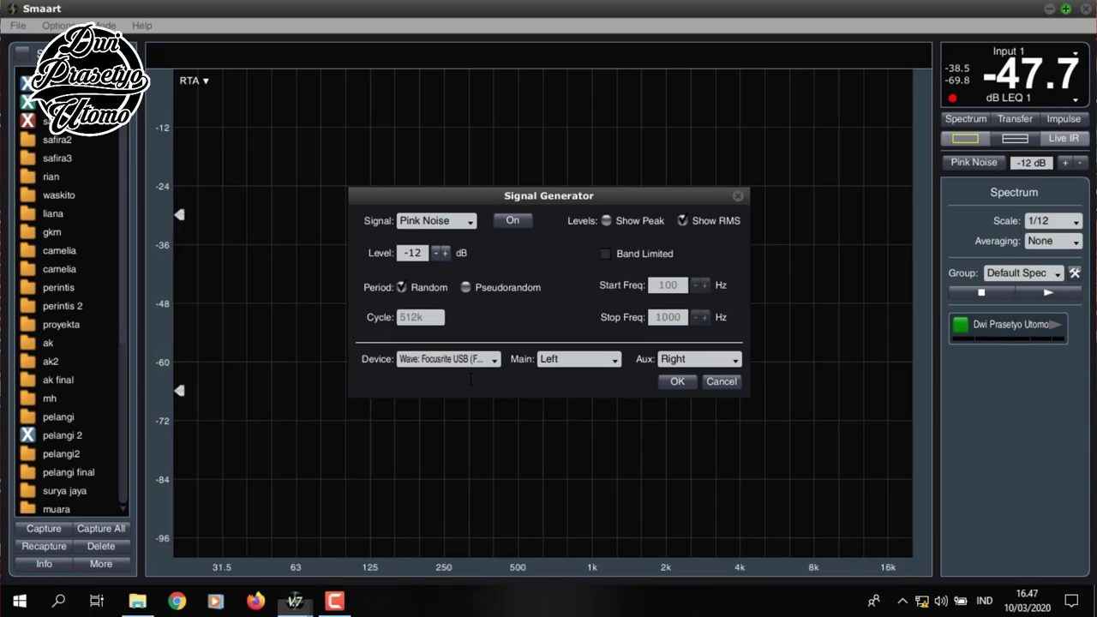
left_click(587, 358)
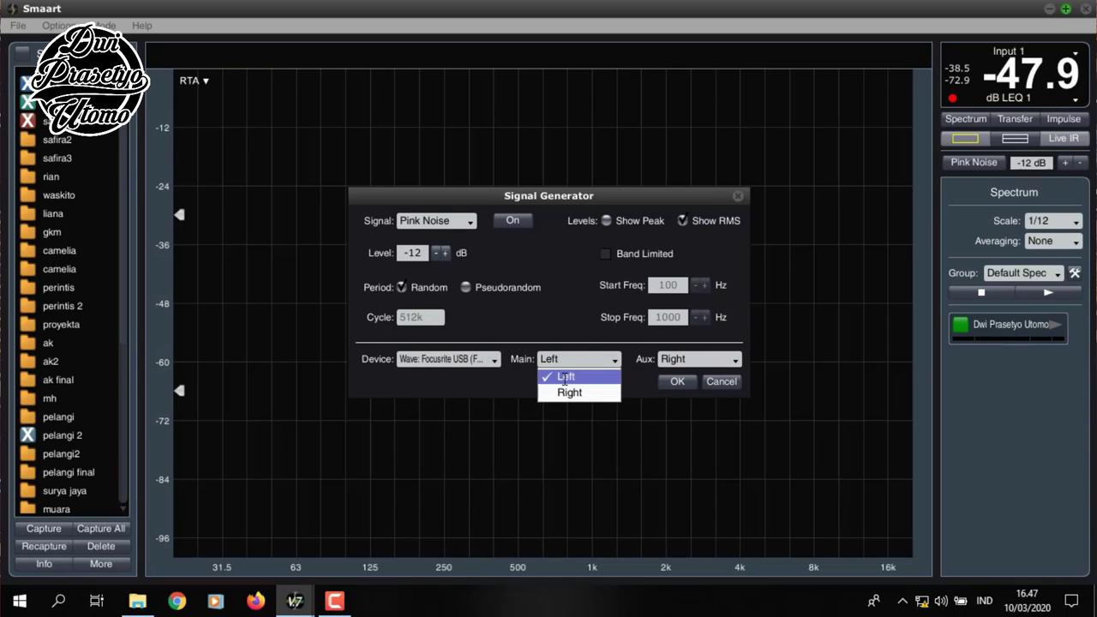
left_click(564, 377)
left_click(690, 359)
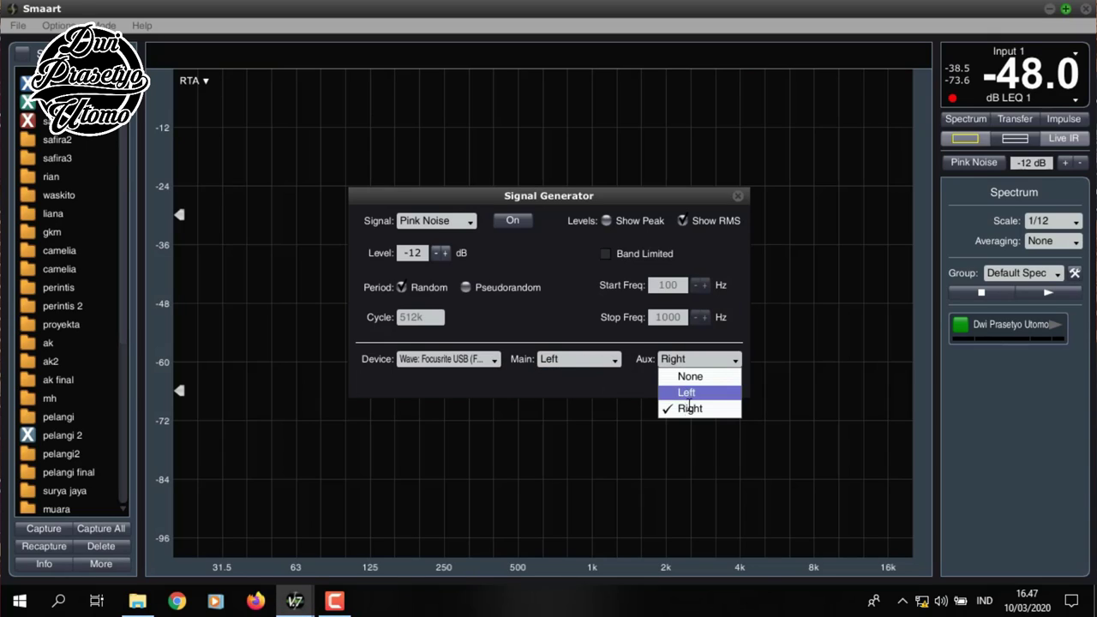
left_click(602, 378)
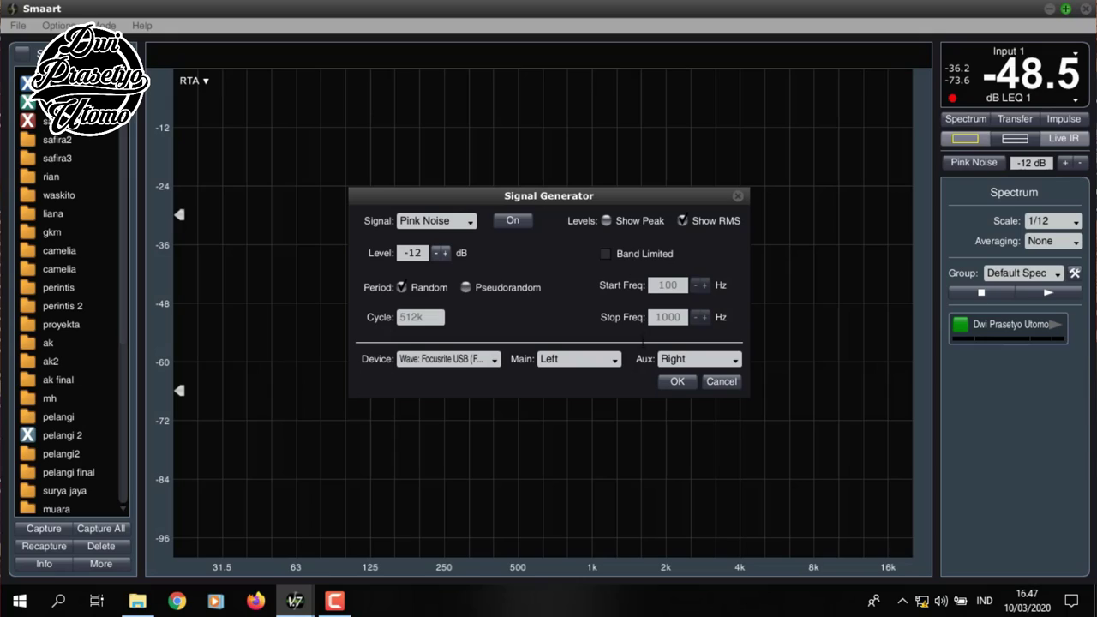
left_click(675, 381)
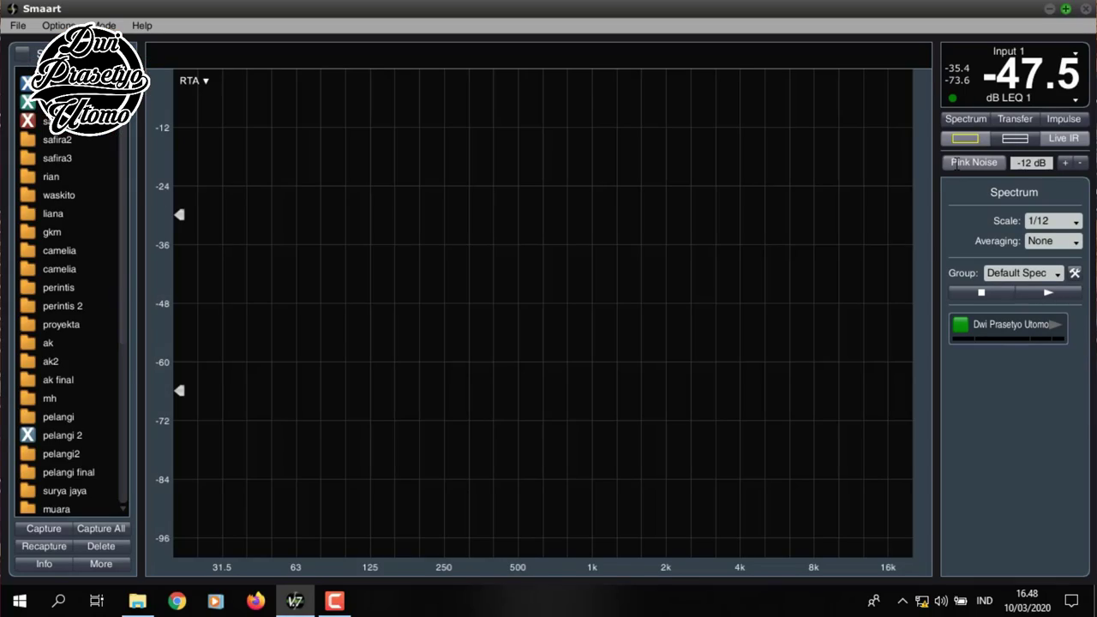
- Turn on pink noise, run the live RTA of the Left input, then stop it
left_click(956, 165)
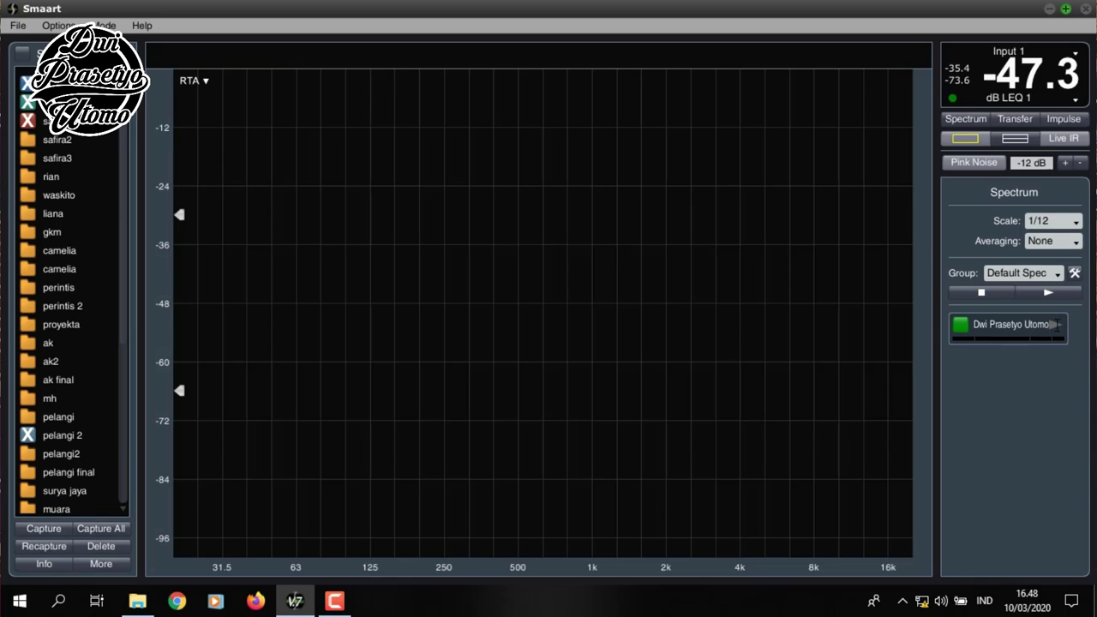
left_click(1053, 325)
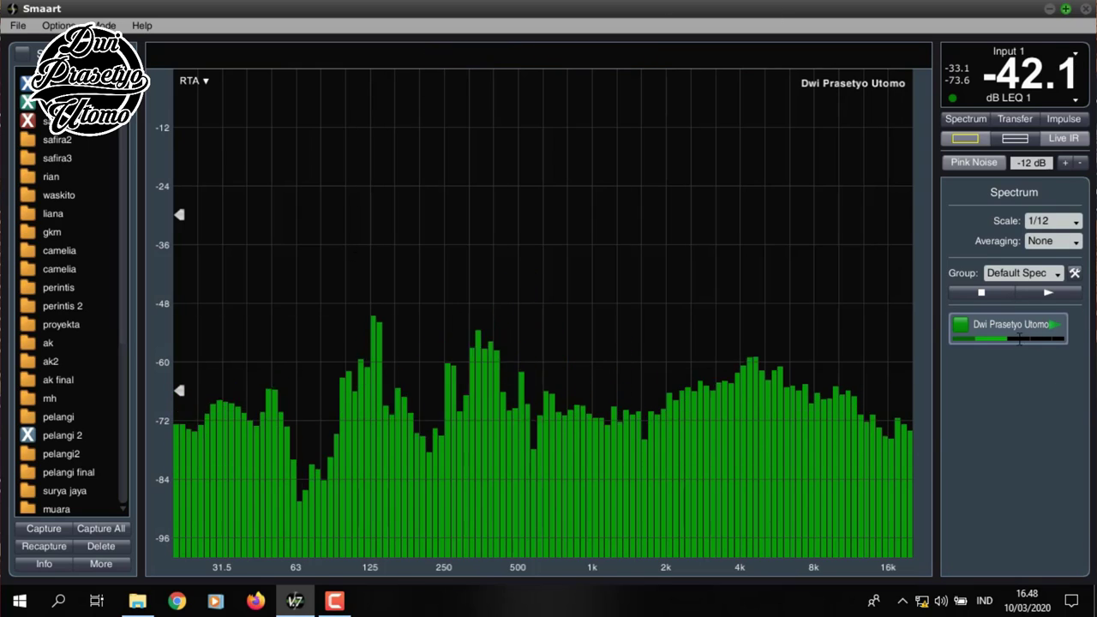
left_click(1054, 324)
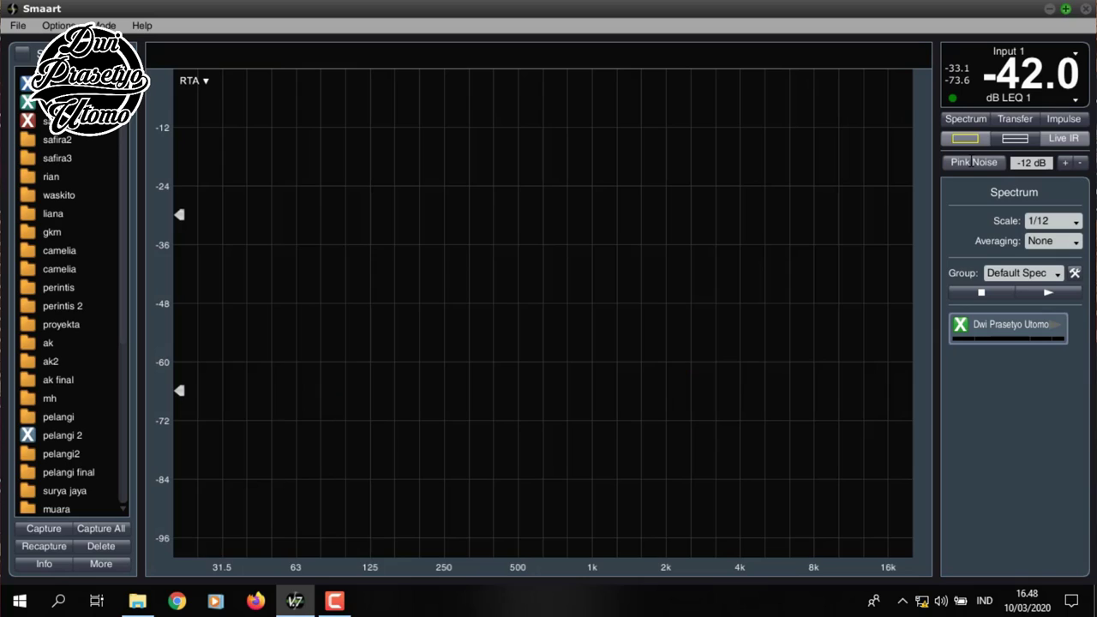
- Switch to the Transfer view, compare single and stacked layouts, and toggle Live IR off and on
left_click(1013, 119)
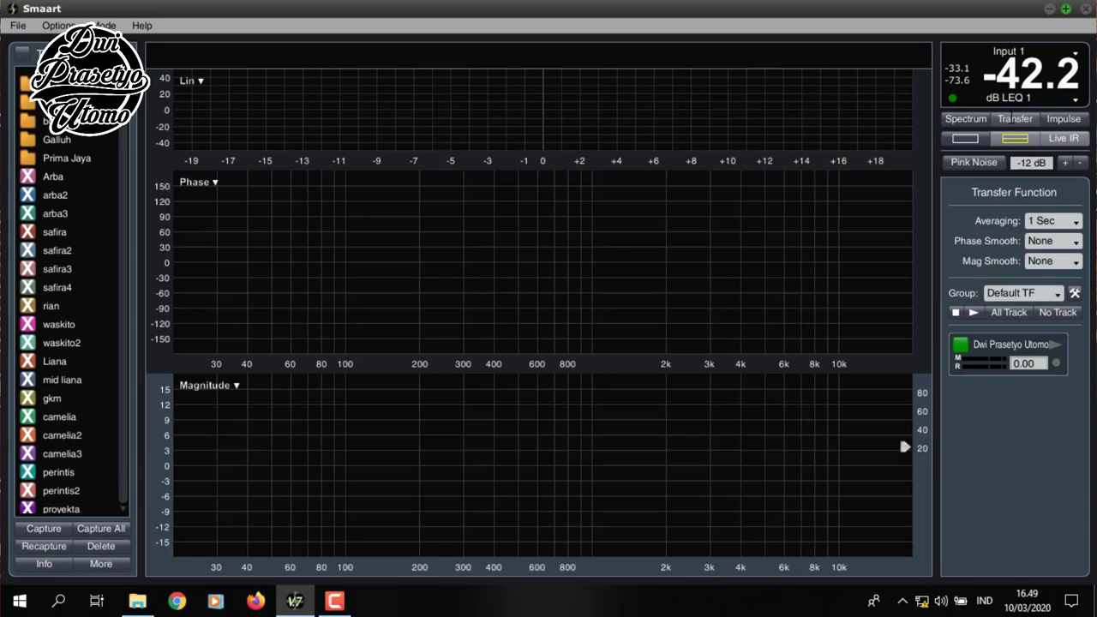
left_click(964, 138)
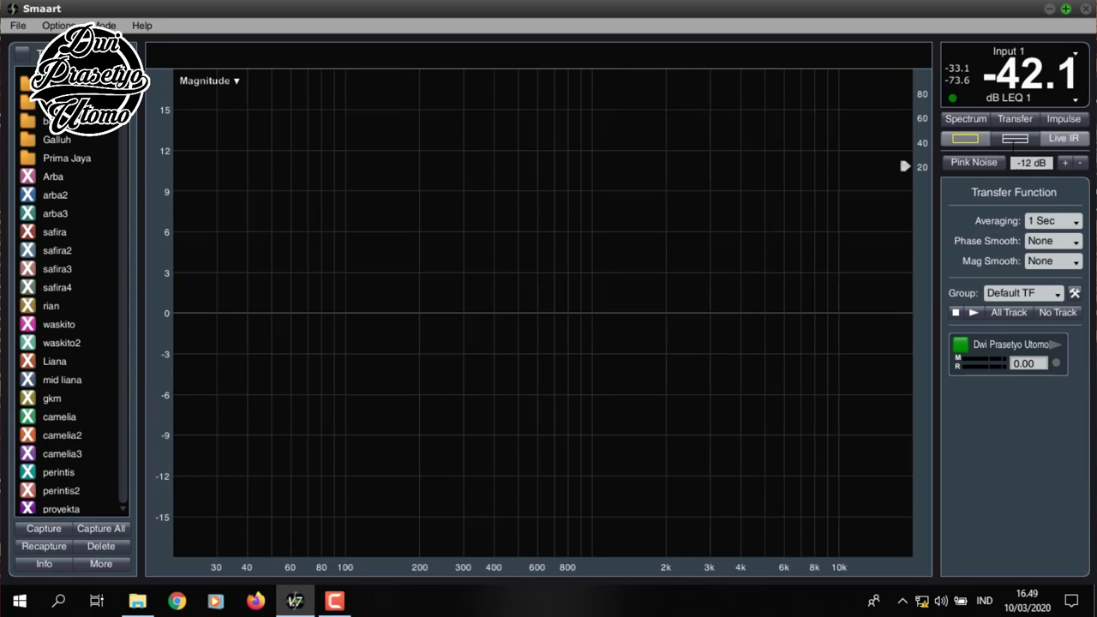
left_click(1015, 138)
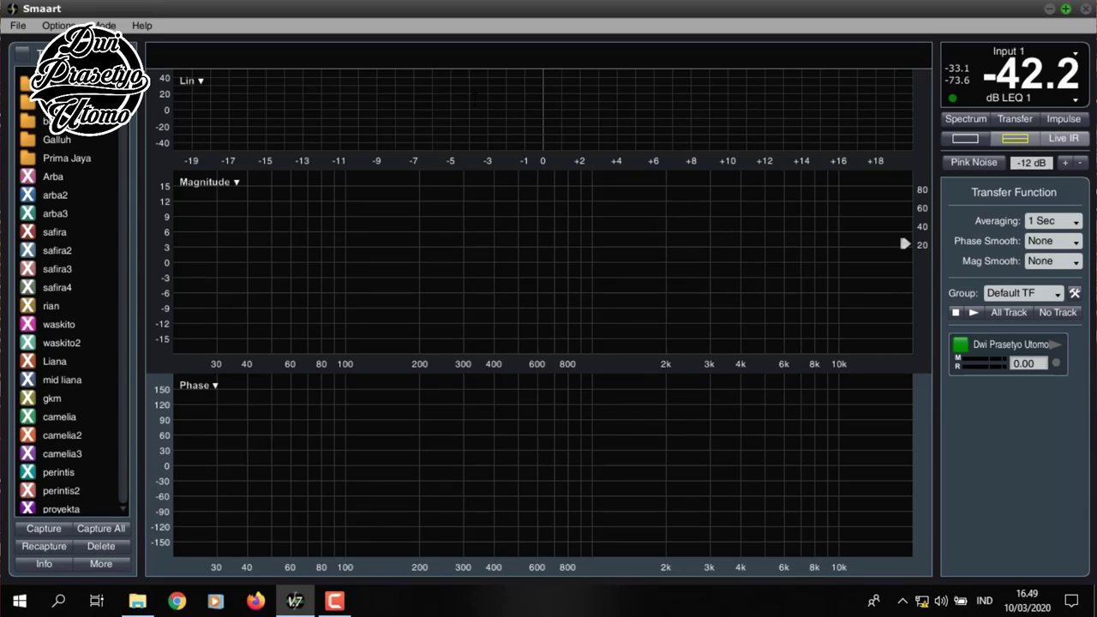
left_click(1063, 138)
left_click(1062, 138)
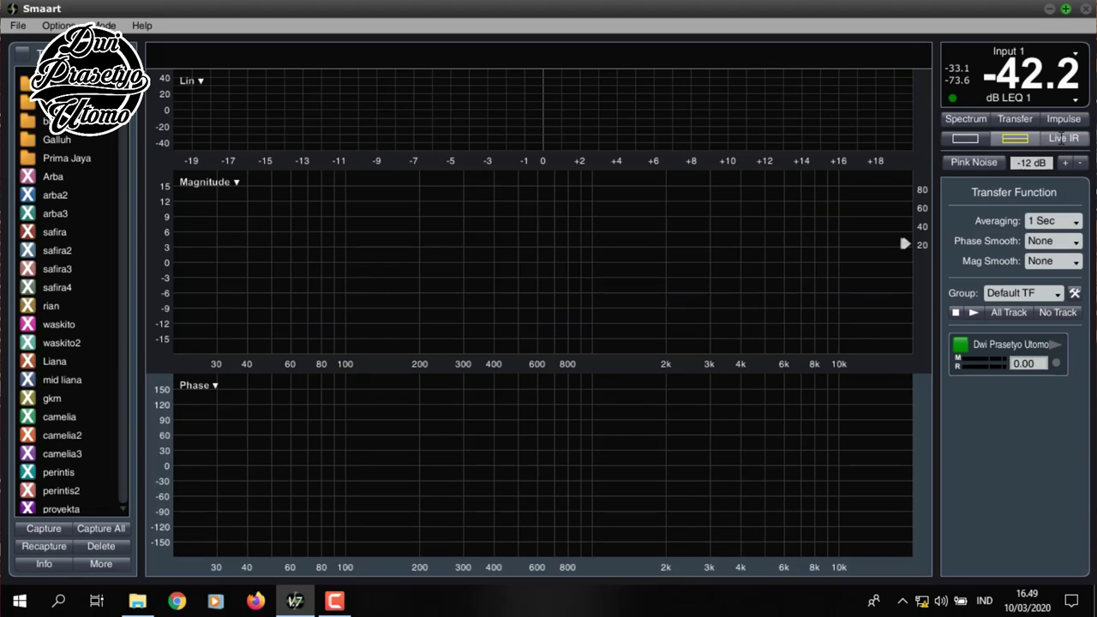